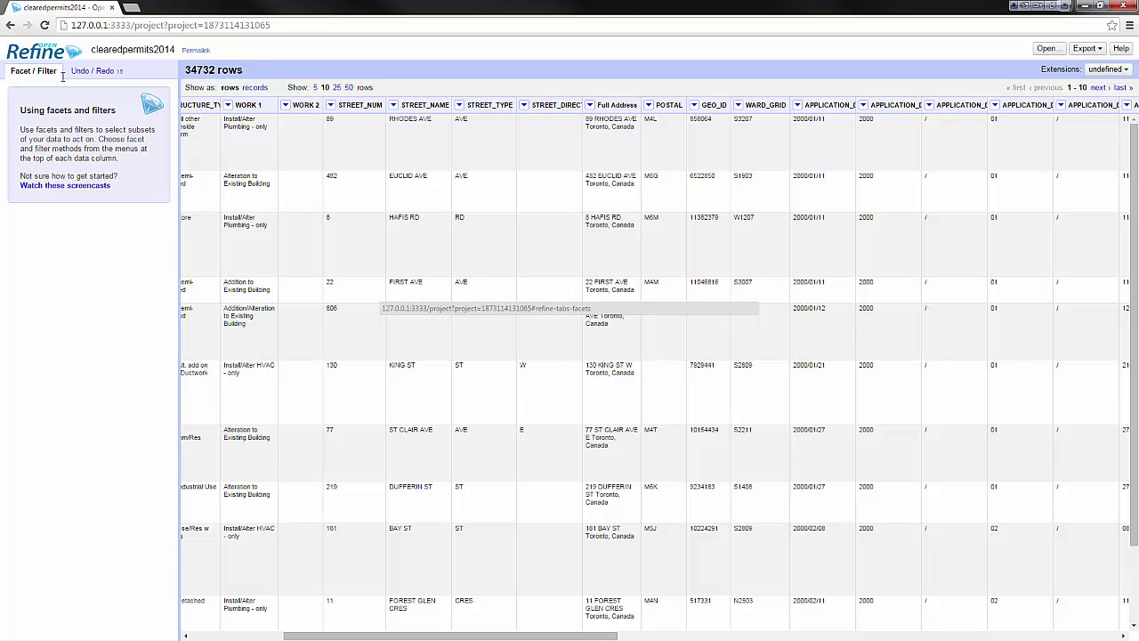
Step: Open the project history, revert to the ISSUED_DATE multi-valued cell join, and redo the STREET_NAME text transform
click(110, 74)
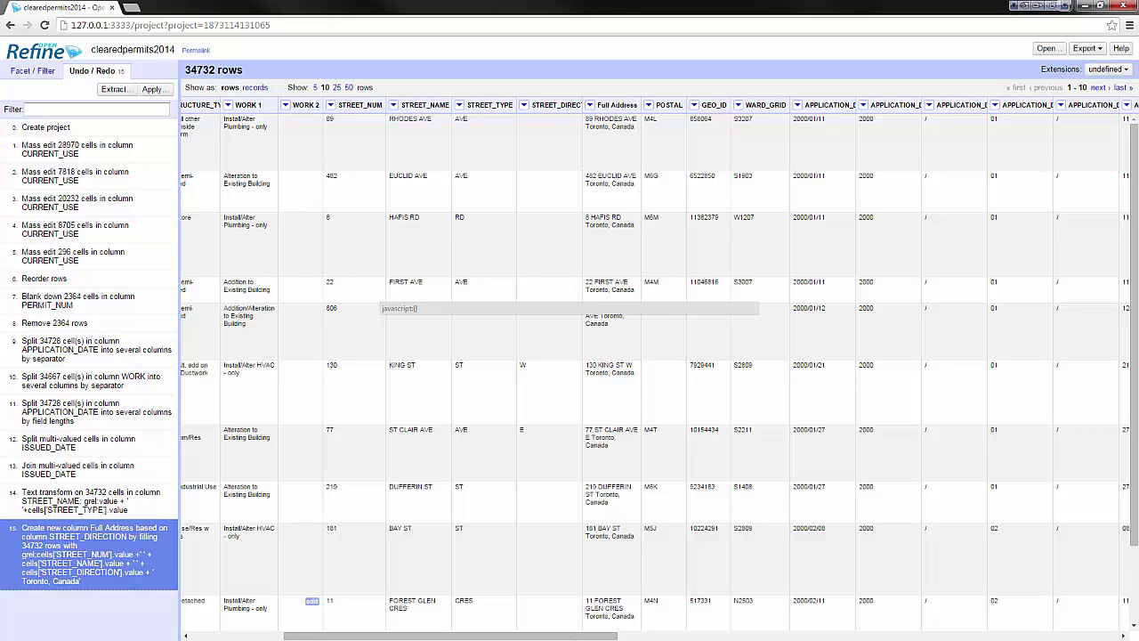
drag(562, 635, 528, 635)
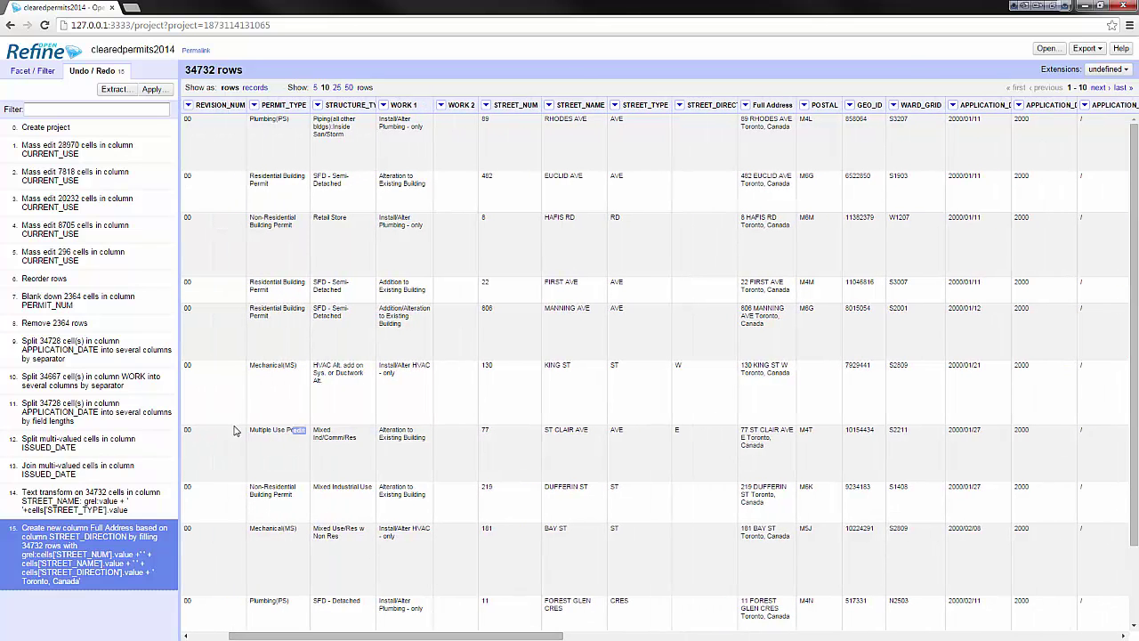
click(78, 473)
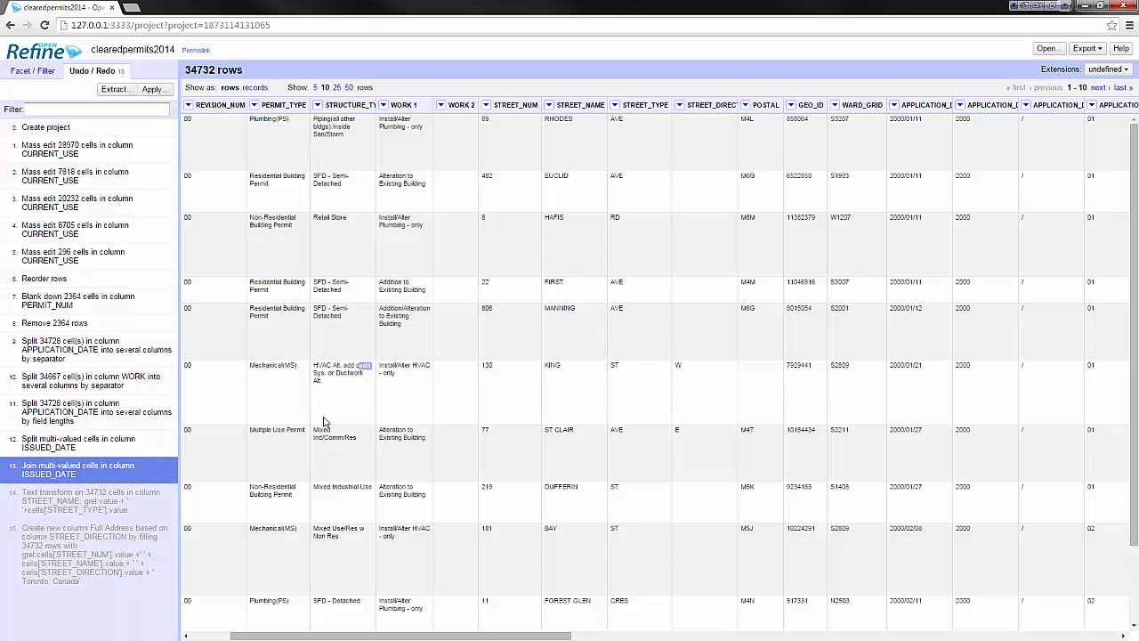
click(123, 505)
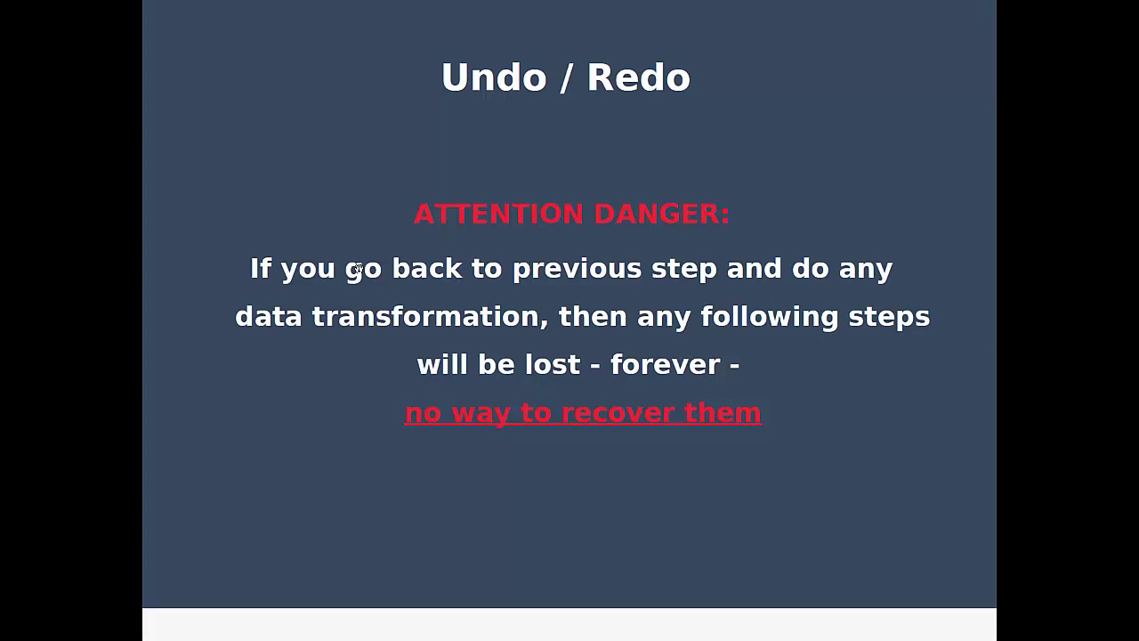
Step: Leave the full-screen slide, switch back to OpenRefine, and revert the project history to "Remove 2364 rows"
key(Escape)
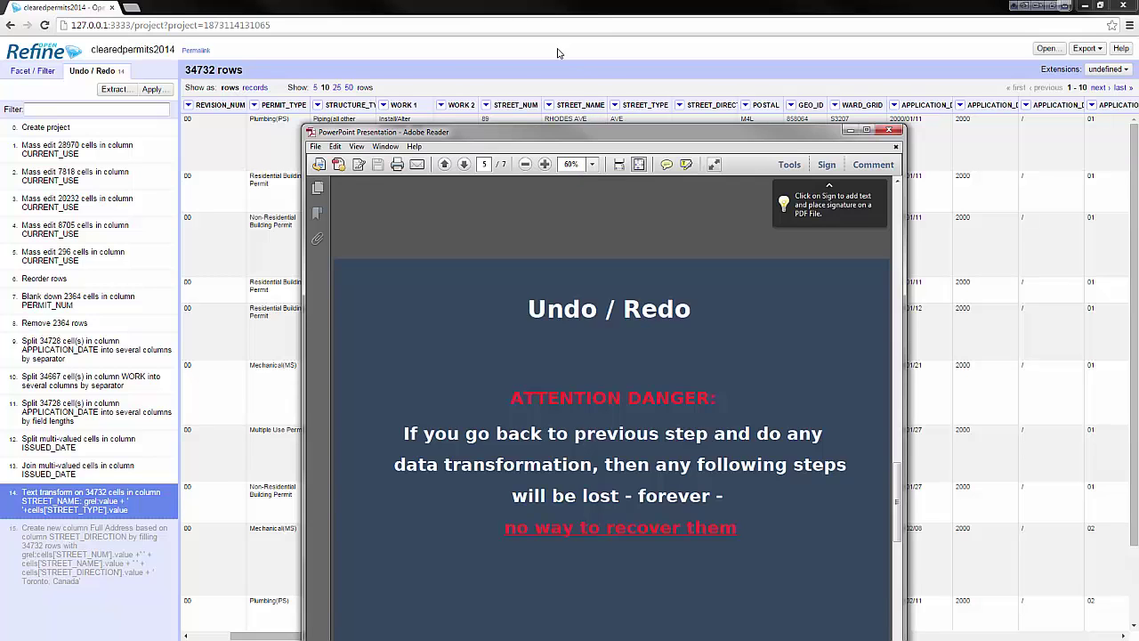
click(558, 53)
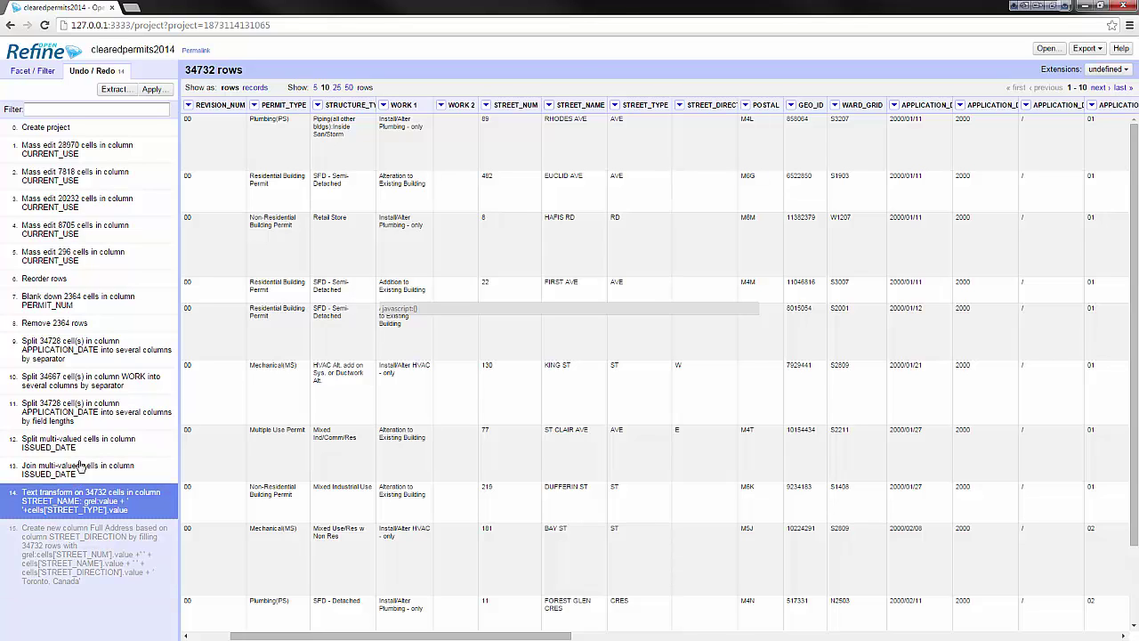
click(74, 326)
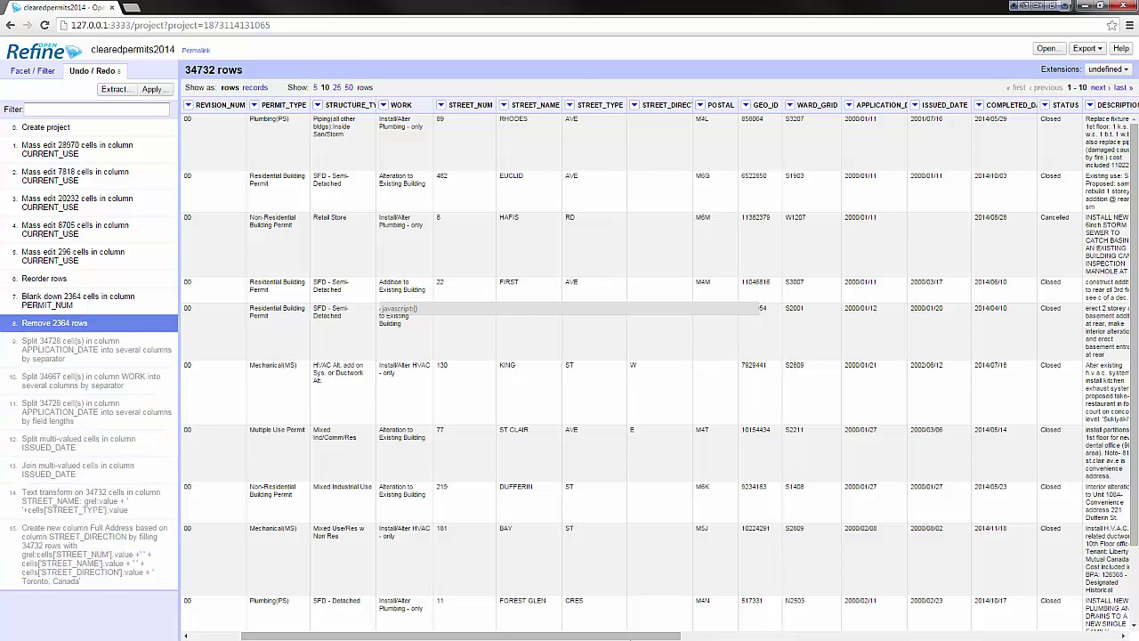
Step: Convert the cells in the APPLICATION_DATE column to dates with the common transform
scroll(236, 534, right, 5)
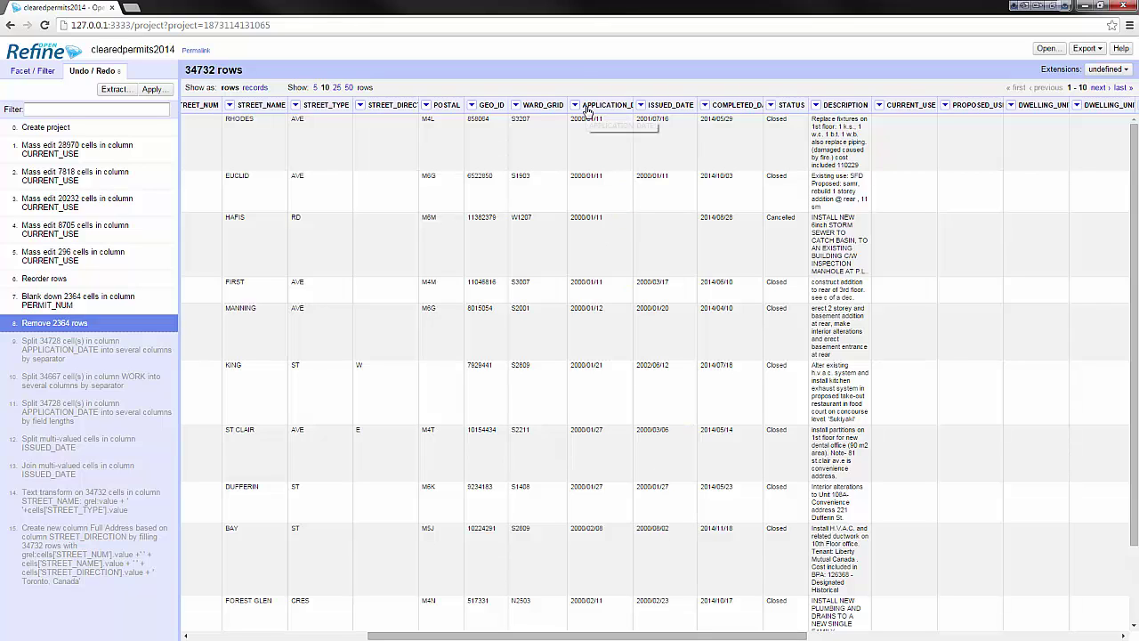
click(575, 105)
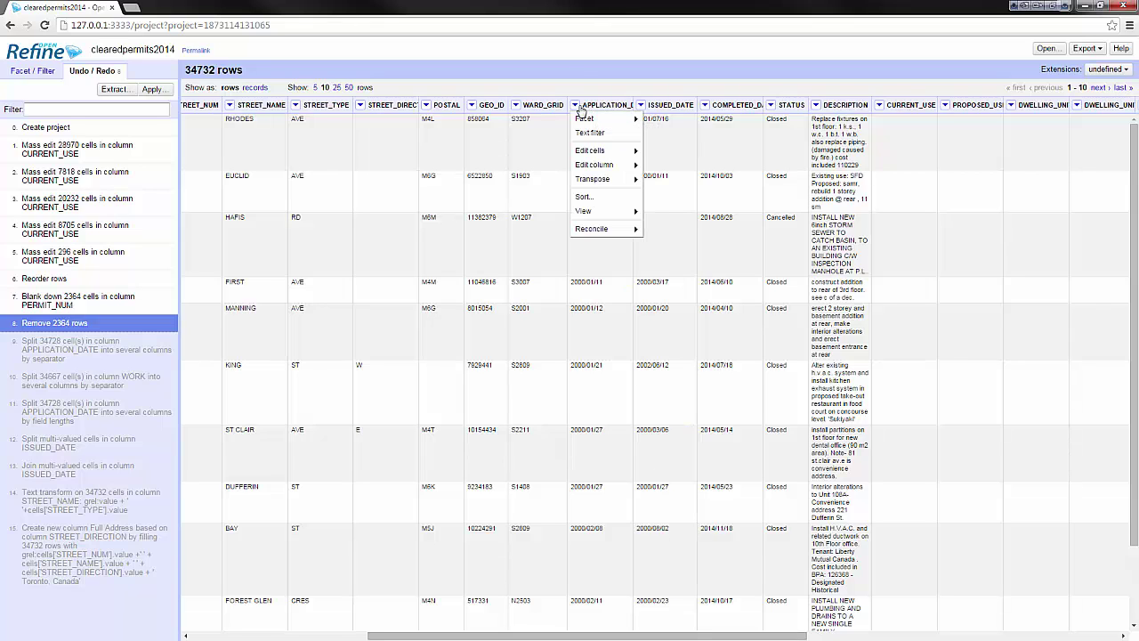
mouse_move(597, 165)
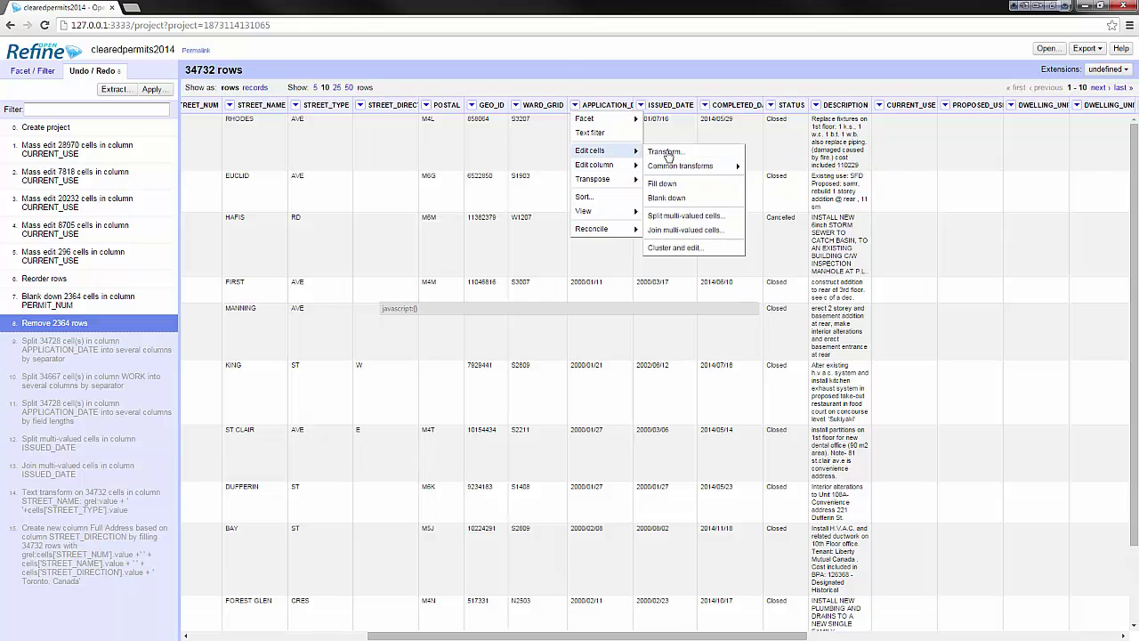
mouse_move(741, 166)
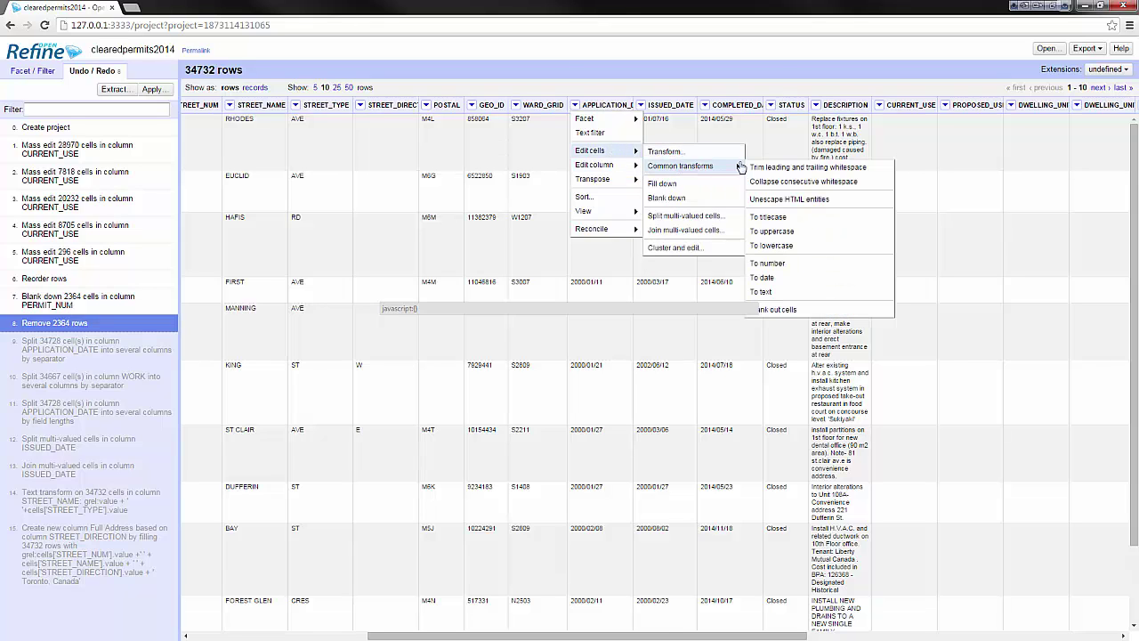
click(763, 279)
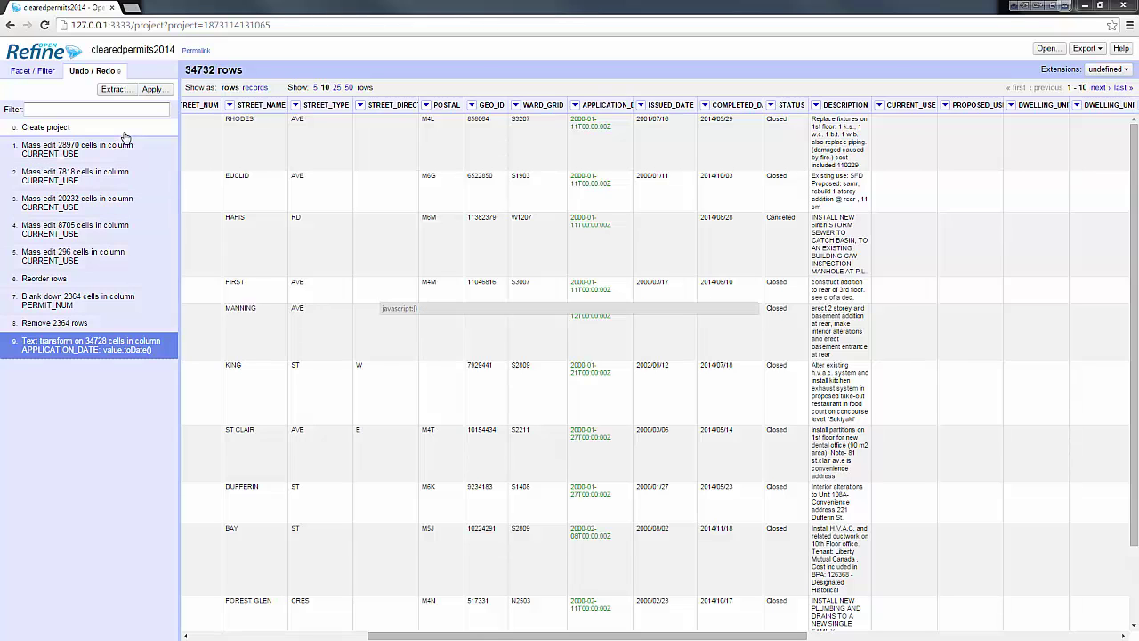
Step: Start extracting the operation history and limit the included operations to "Reorder rows"
click(115, 90)
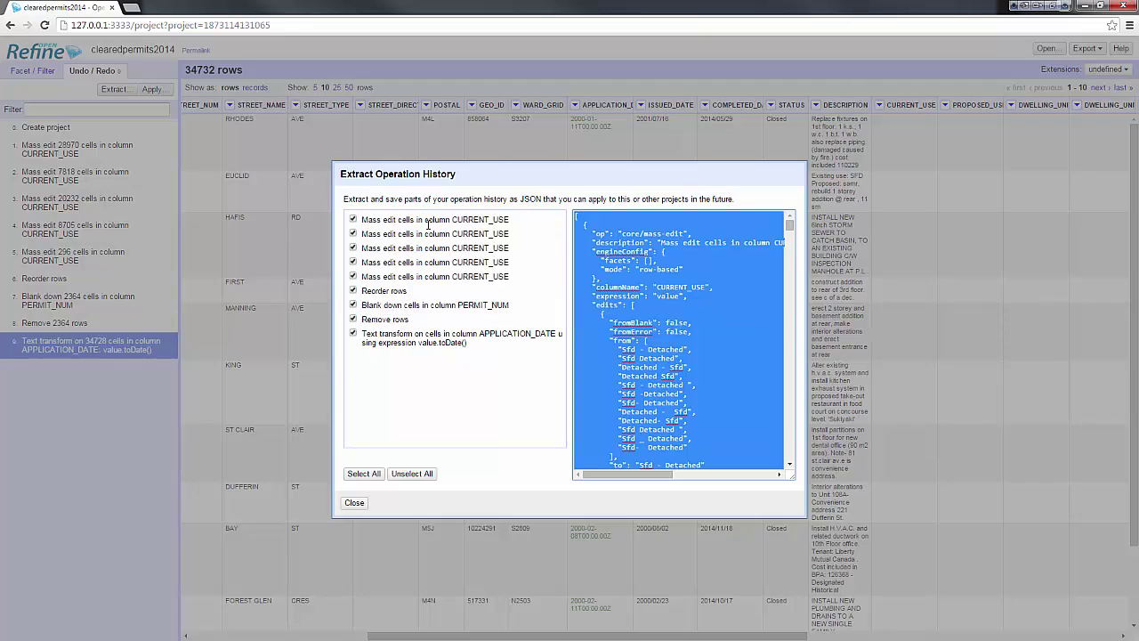
click(354, 219)
click(354, 220)
click(355, 220)
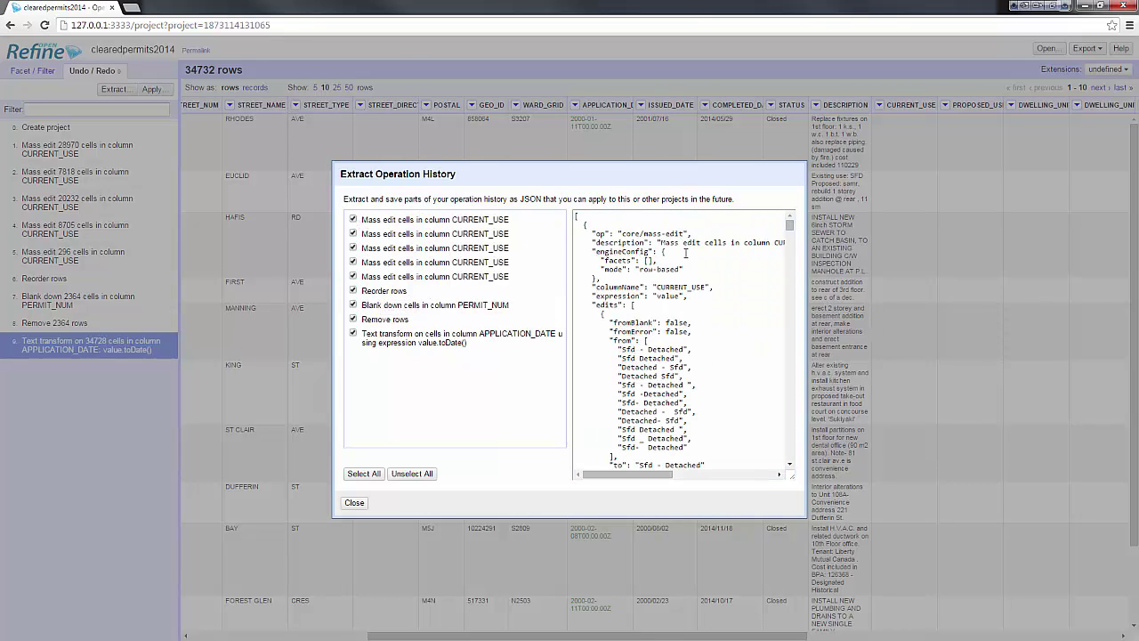
click(408, 473)
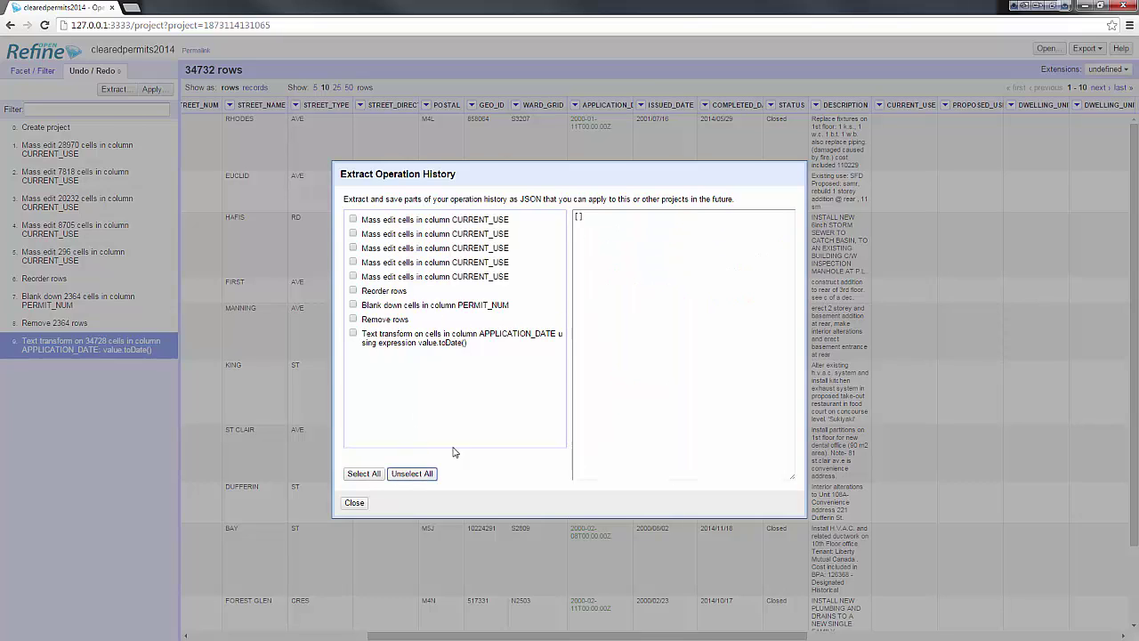
click(353, 291)
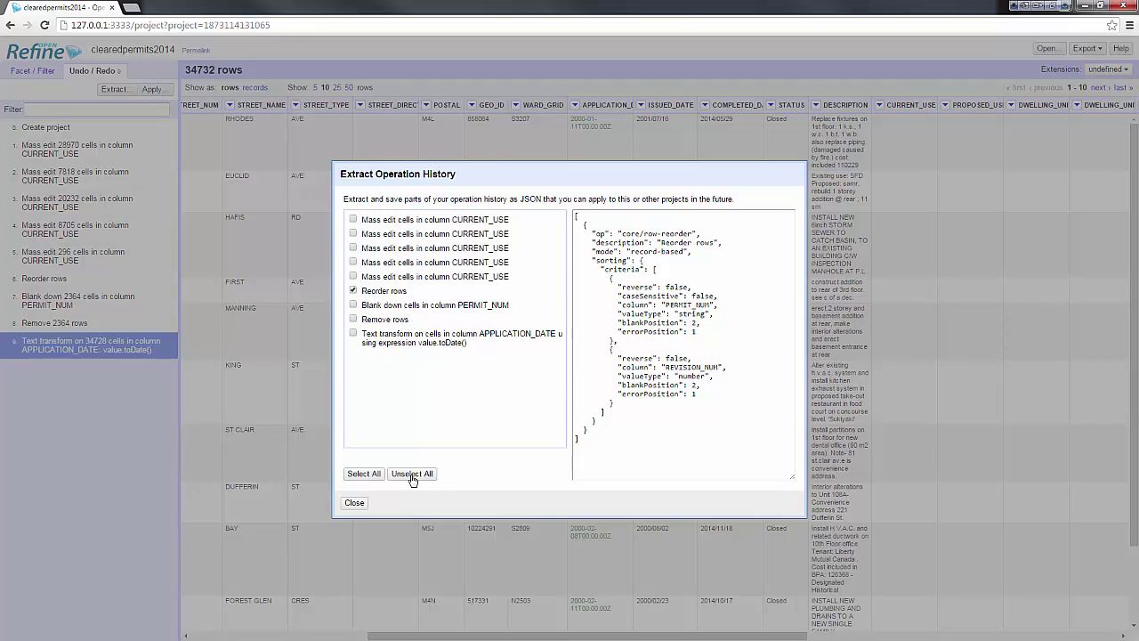
Step: Include all operations in the extraction and copy the complete JSON code
click(363, 474)
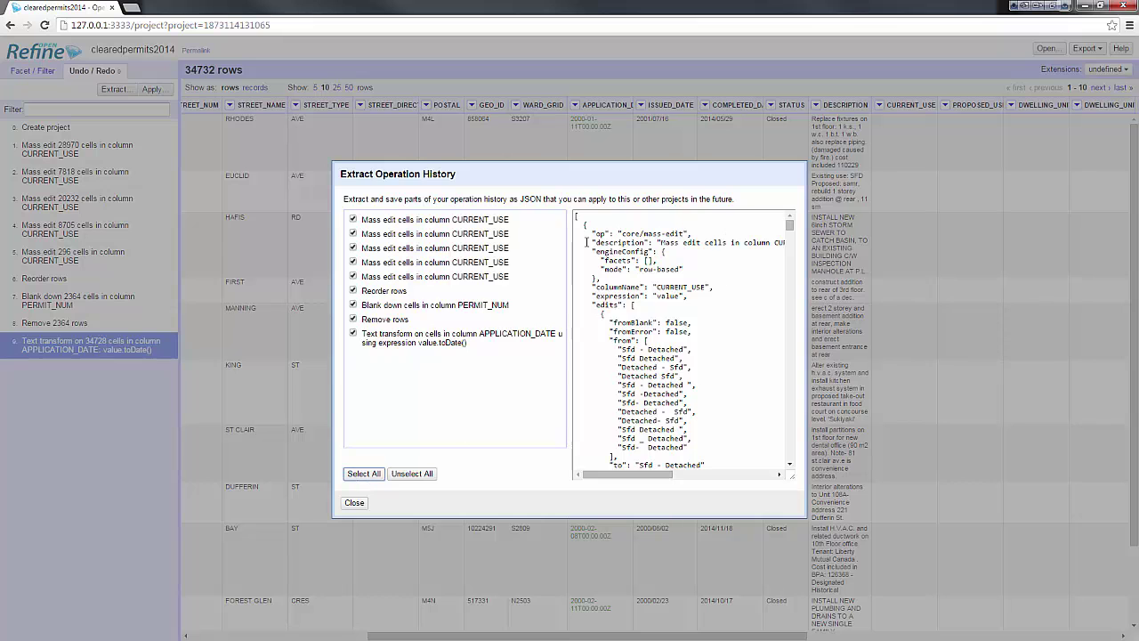
drag(584, 216, 796, 241)
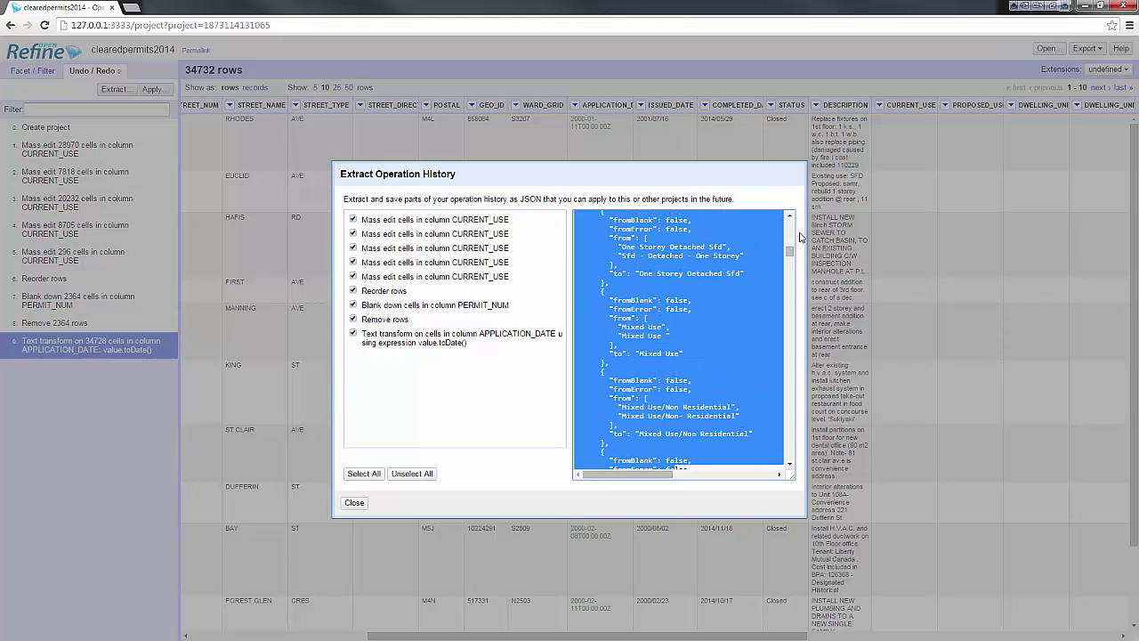
click(791, 427)
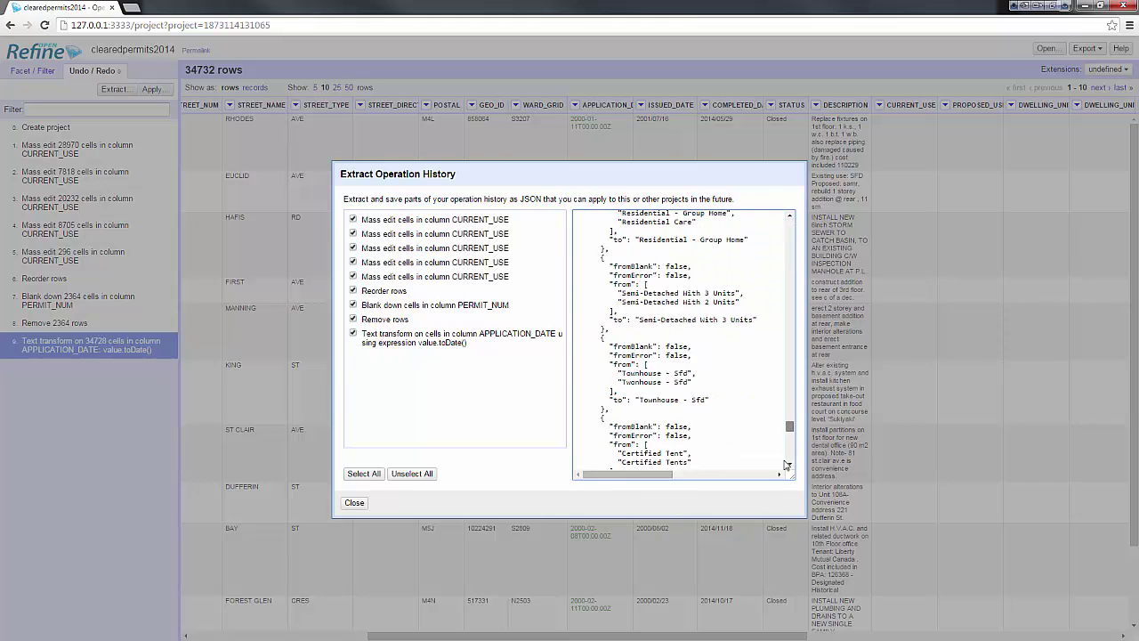
key(ctrl+a)
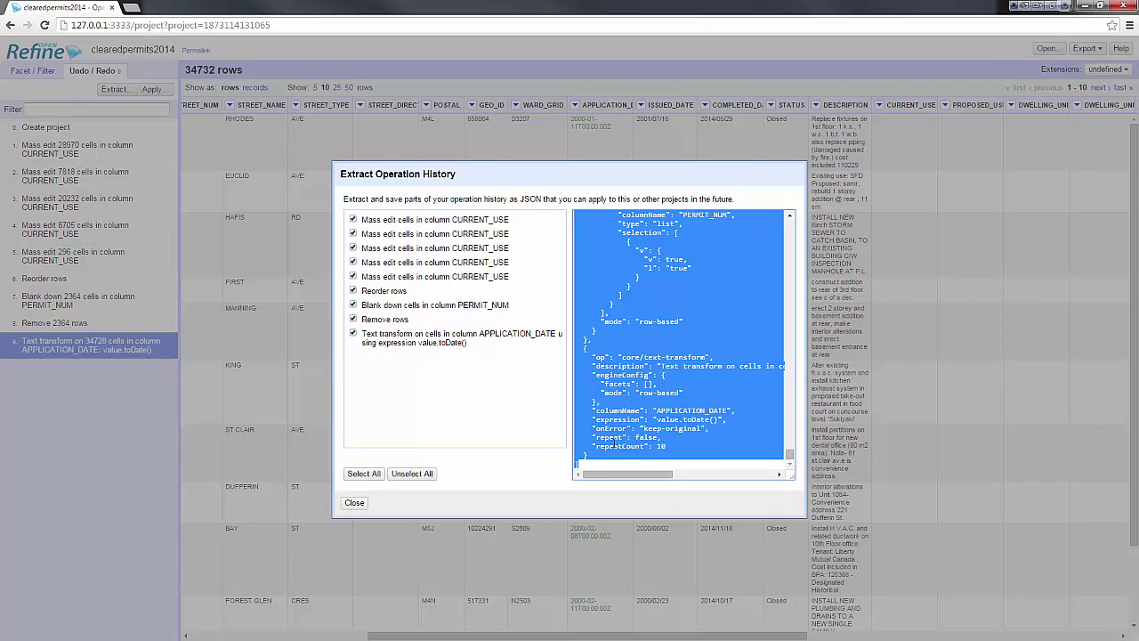
right_click(613, 442)
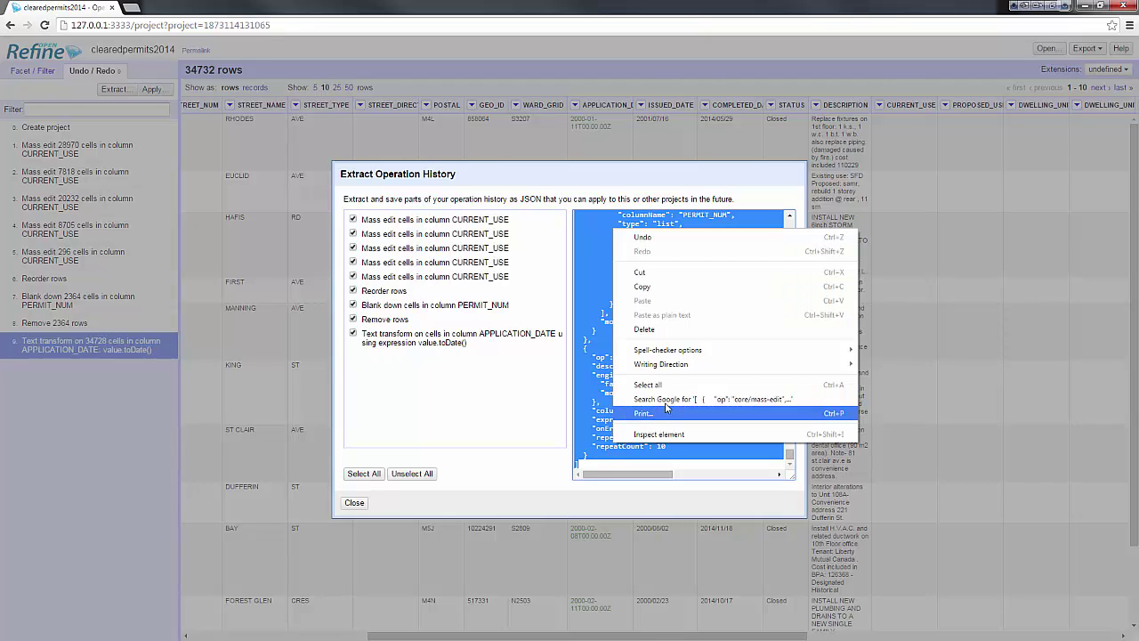
click(695, 282)
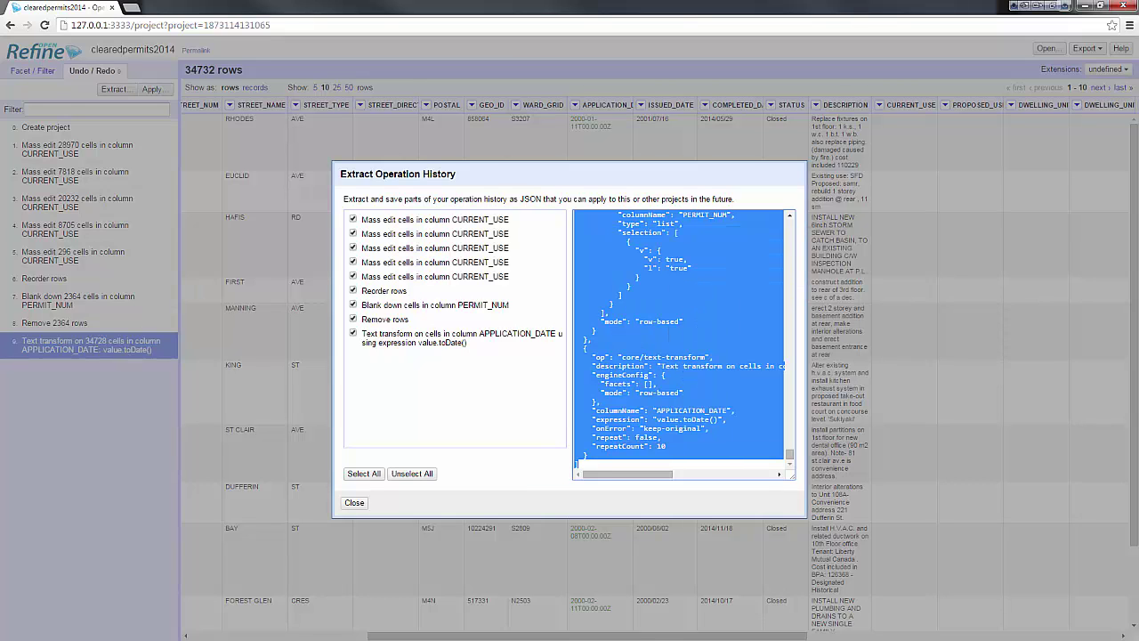
Step: Switch to Notepad, paste the copied JSON into the empty document, and return to OpenRefine to close the extraction dialog
key(alt+Tab)
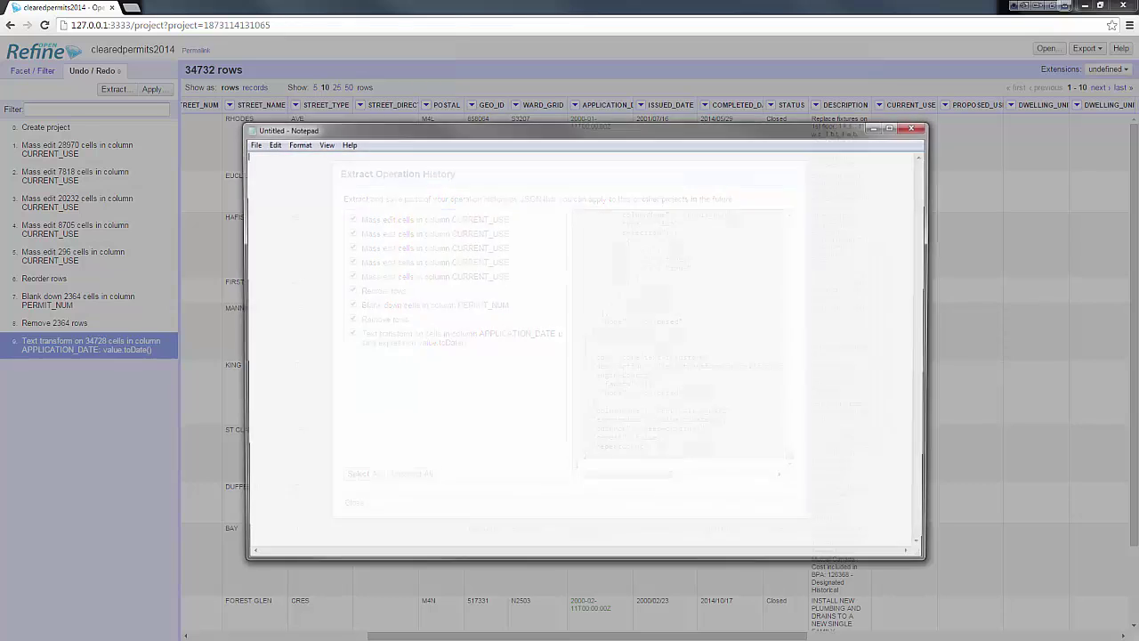
right_click(390, 206)
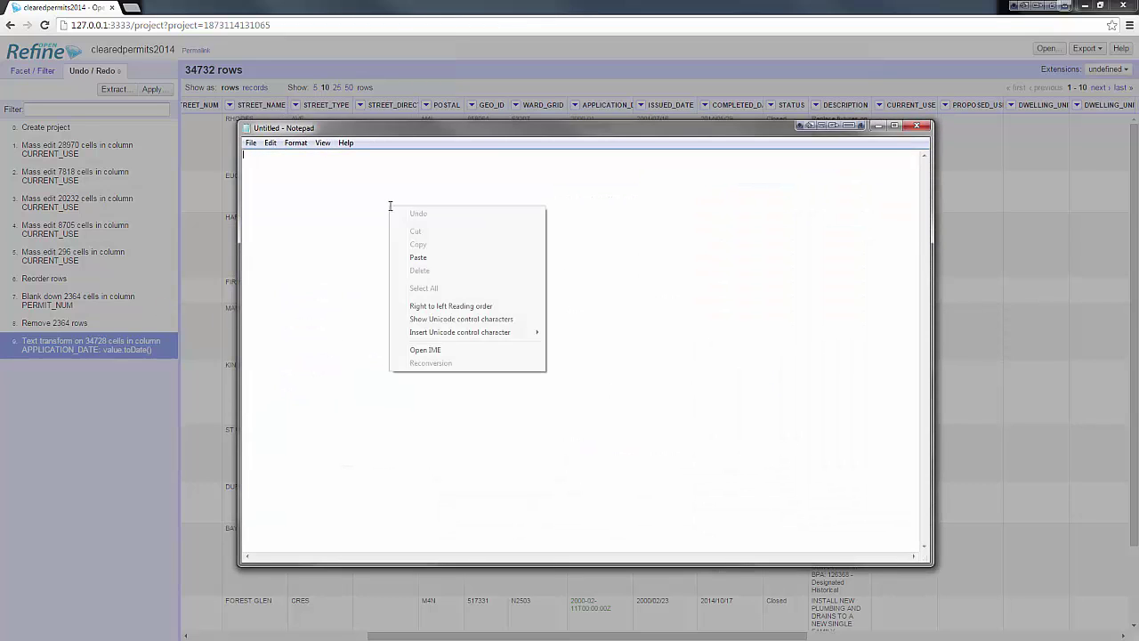
click(414, 258)
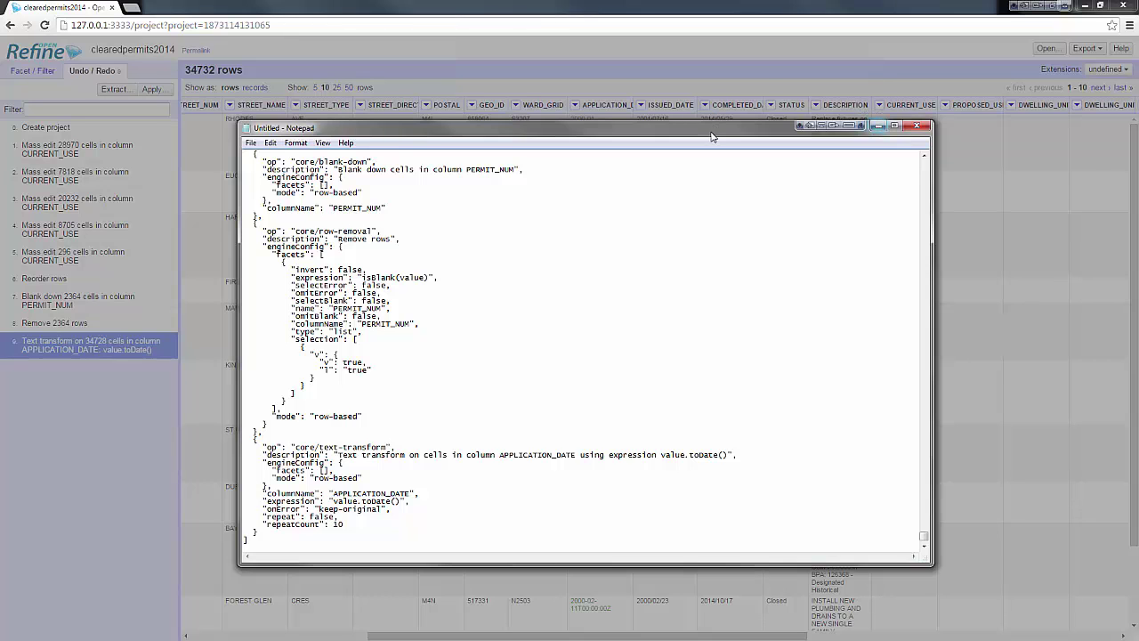
click(878, 126)
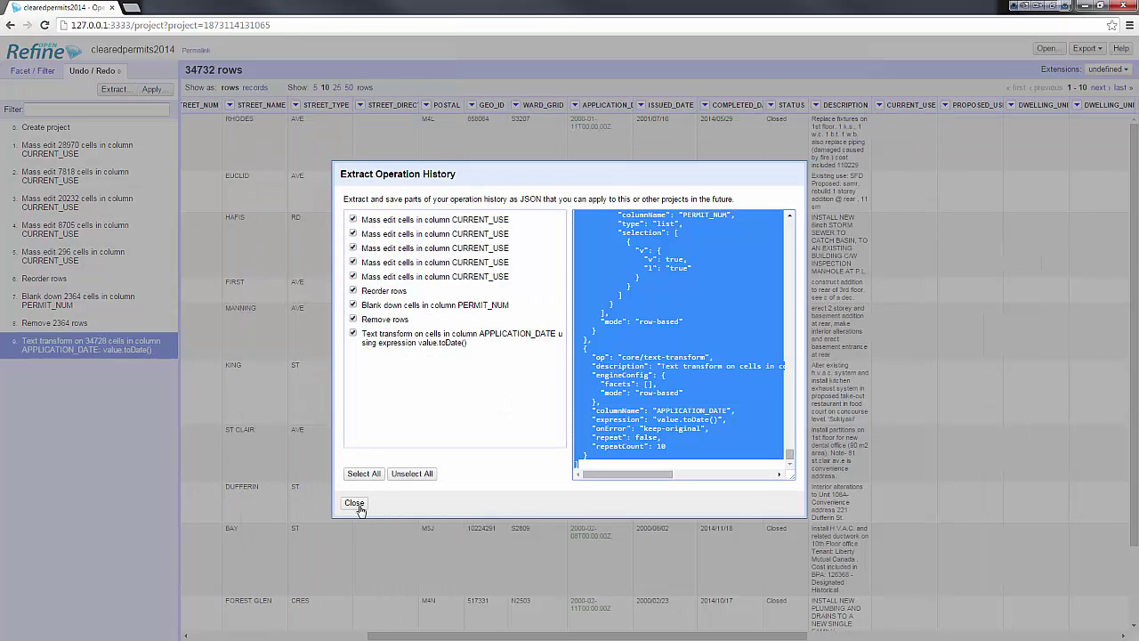
click(354, 502)
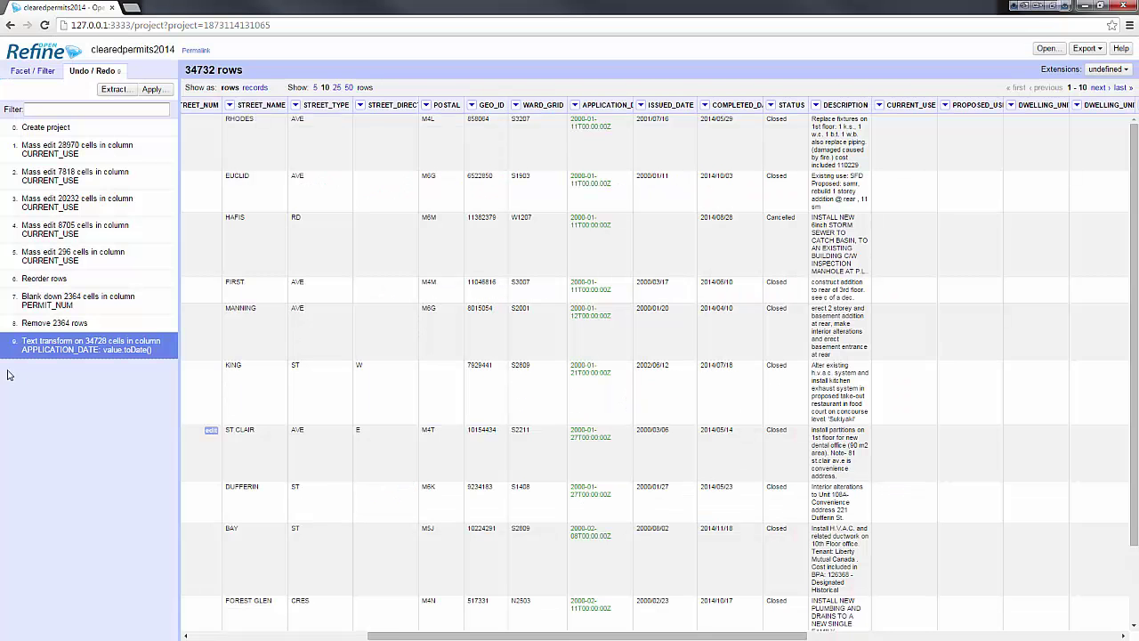
Step: Revert the history to "Reorder rows" and change the STREET_NUM cell in row 5 to 807
click(80, 279)
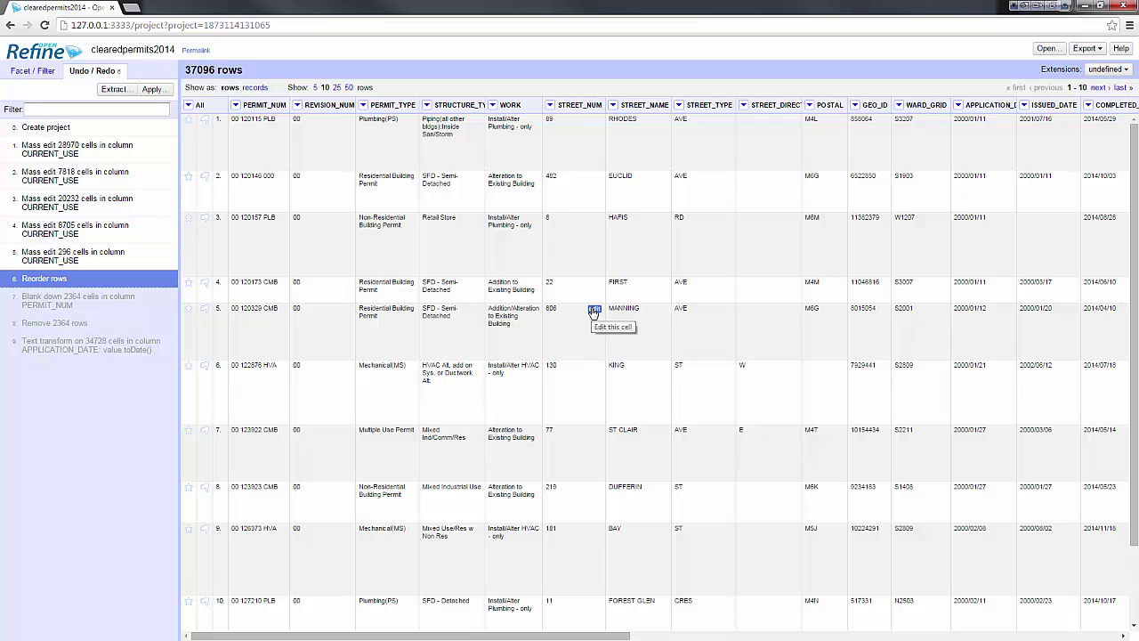
click(593, 310)
click(646, 327)
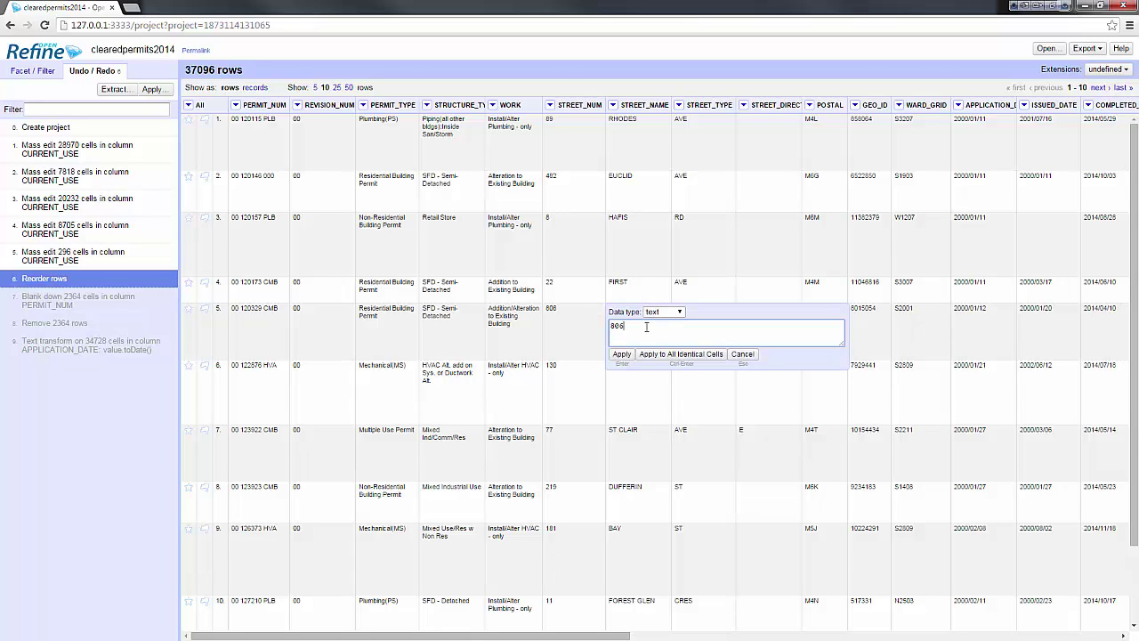
key(BackSpace)
text(7)
click(621, 354)
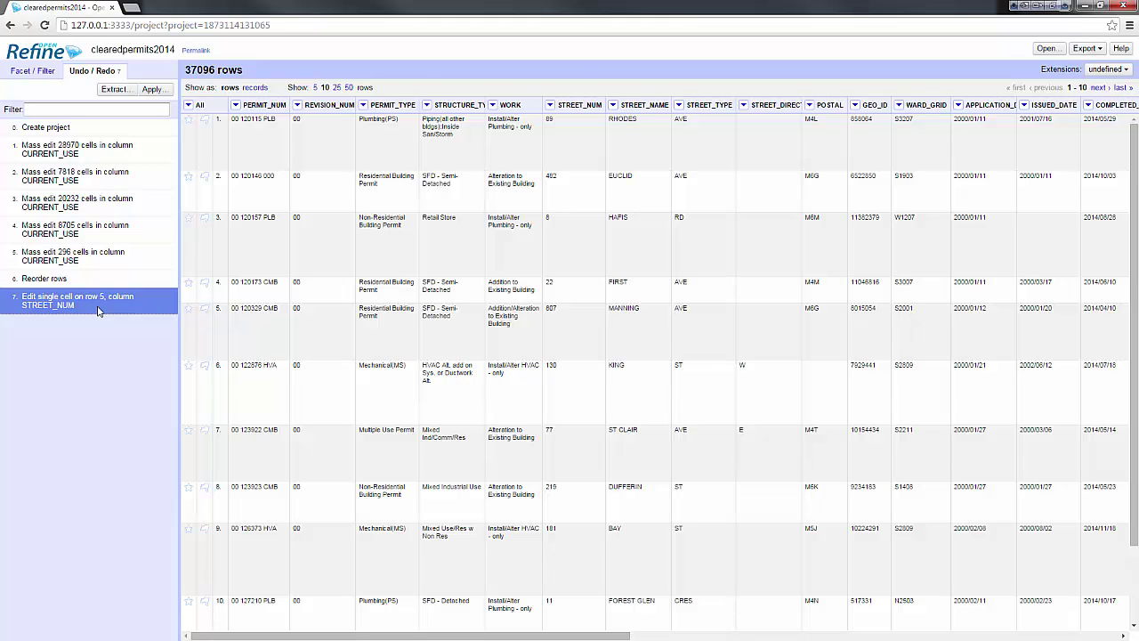
Step: Check in the Extract Operation History dialog whether the single-cell STREET_NUM edit can be extracted, and close the dialog
click(114, 89)
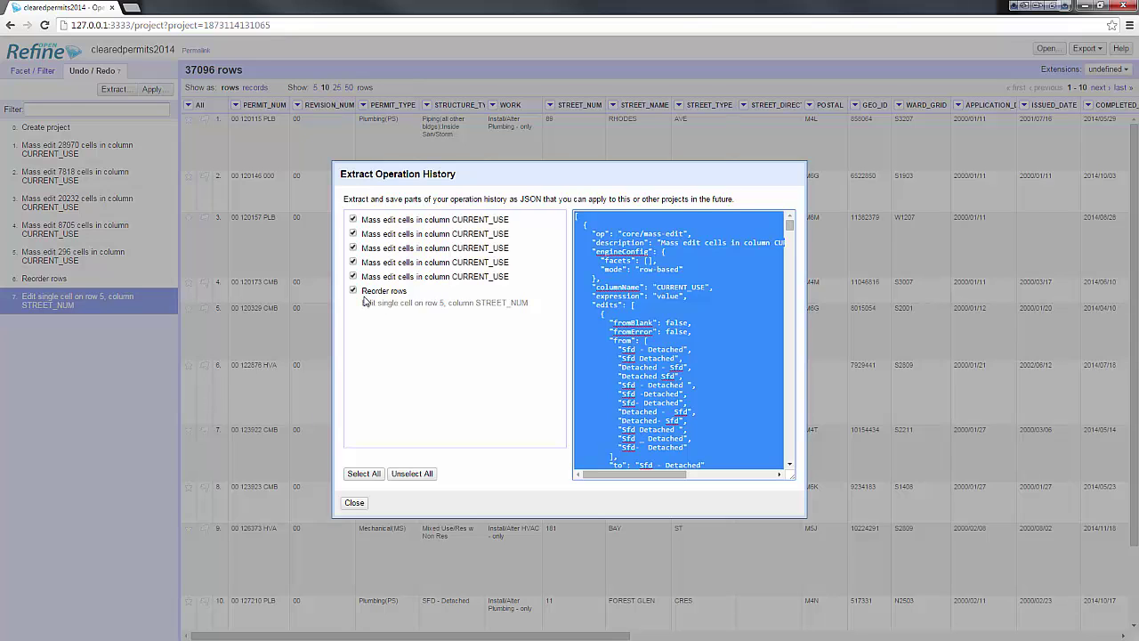
triple_click(416, 303)
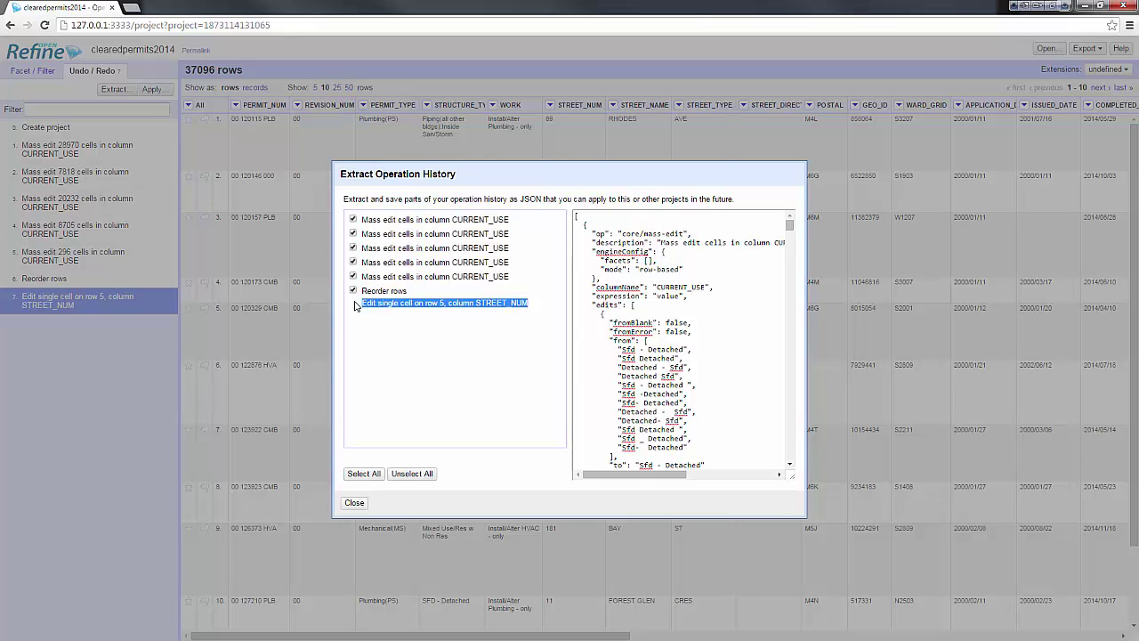
click(354, 503)
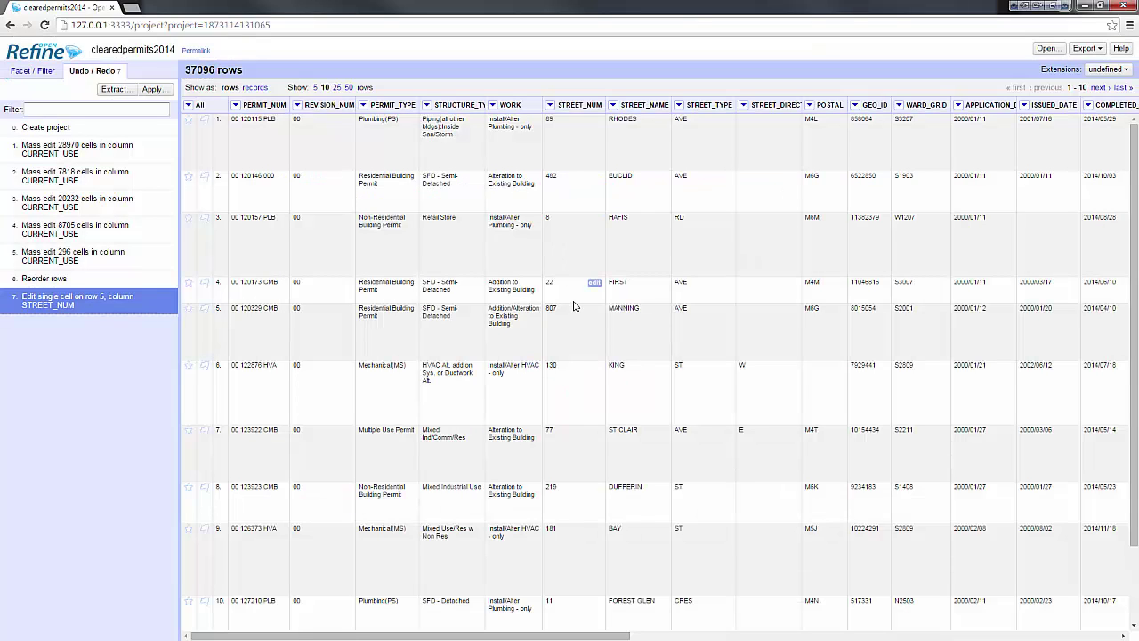
Step: Revert the history to "Create project" and paste the copied JSON into the Apply Operation History dialog
click(112, 137)
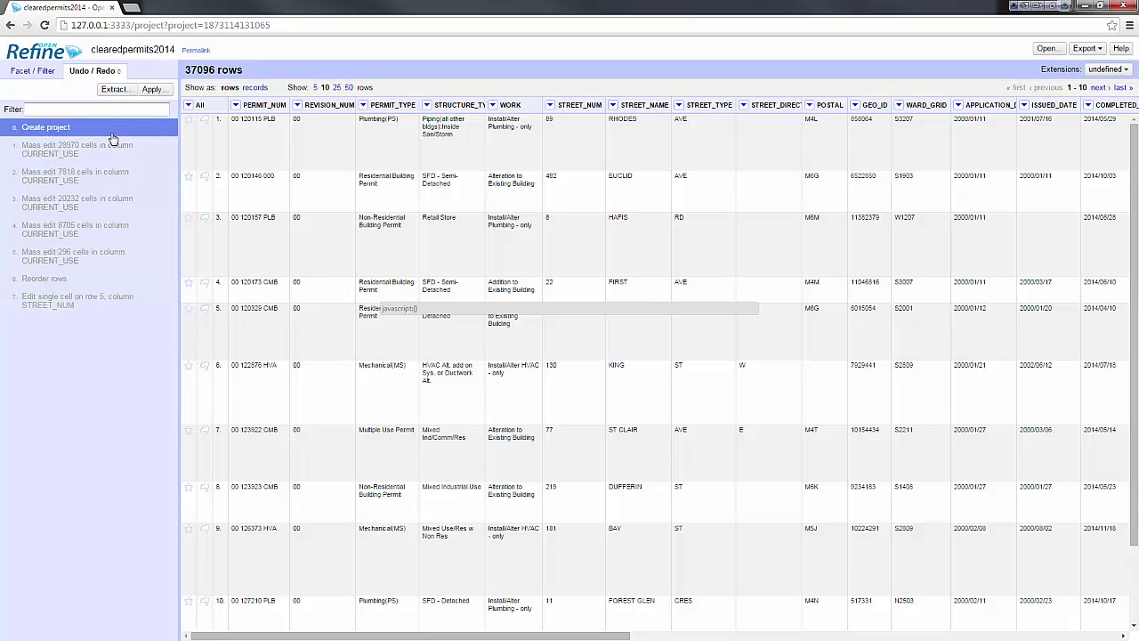
click(153, 93)
right_click(389, 228)
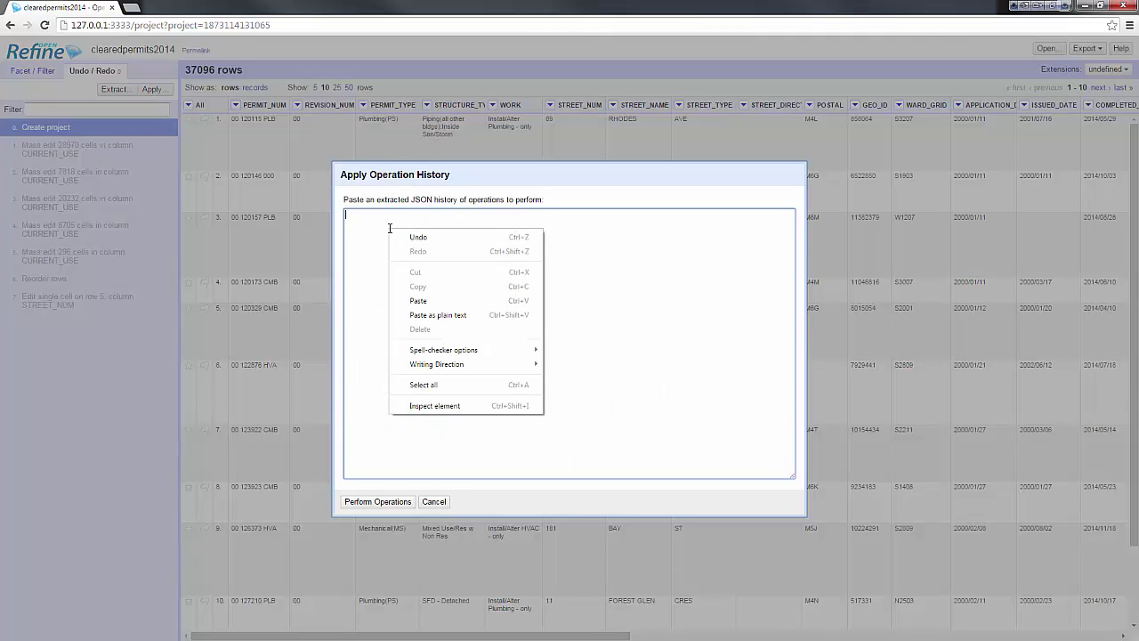
click(418, 301)
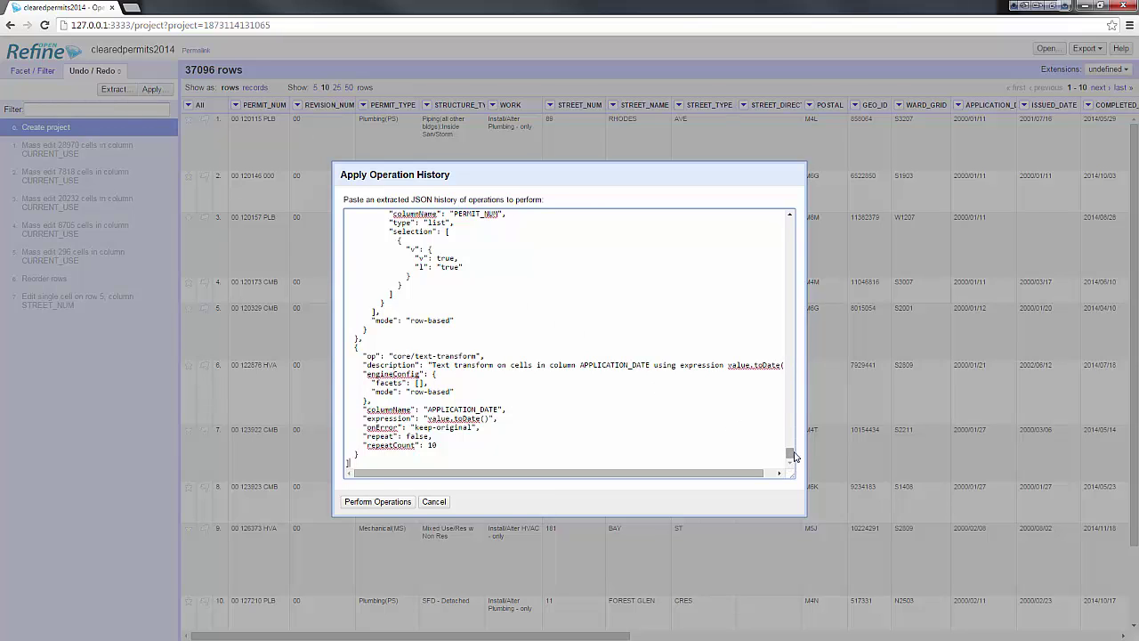
Step: Look through the pasted JSON from beginning to end and perform its operations on the project
drag(789, 453, 783, 268)
scroll(783, 269, up, 10)
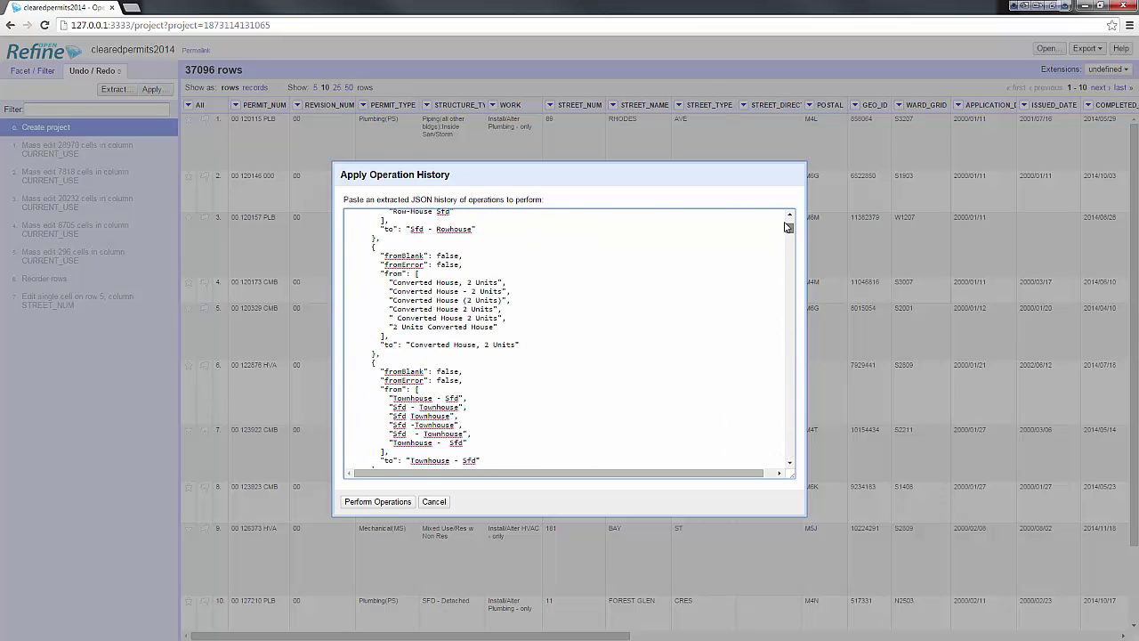
scroll(793, 464, down, 15)
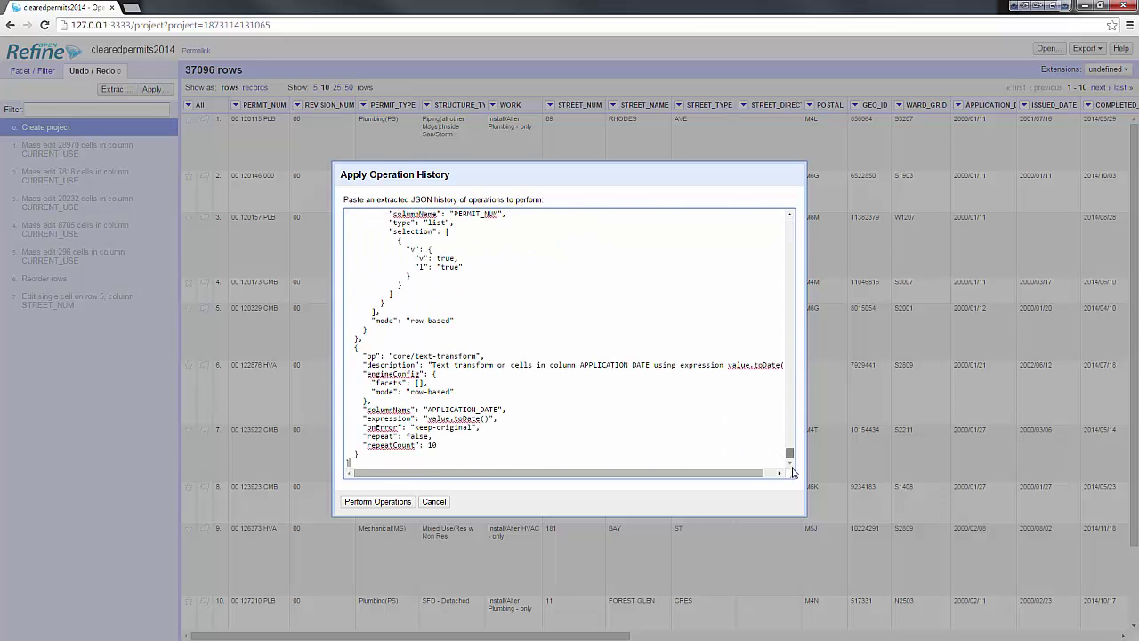
click(364, 504)
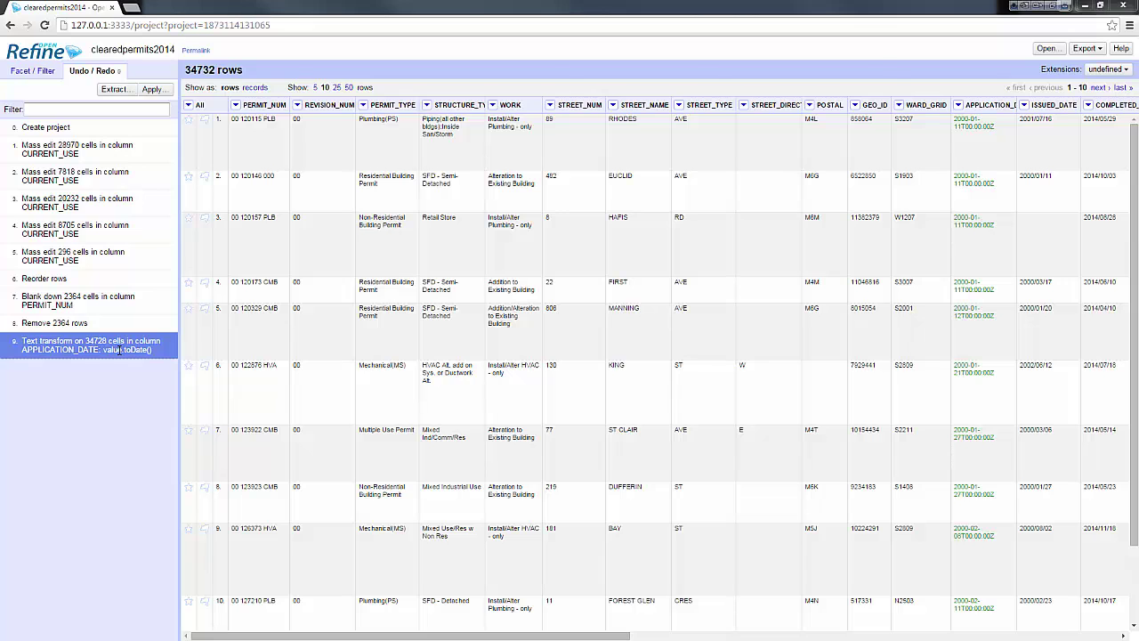
click(113, 89)
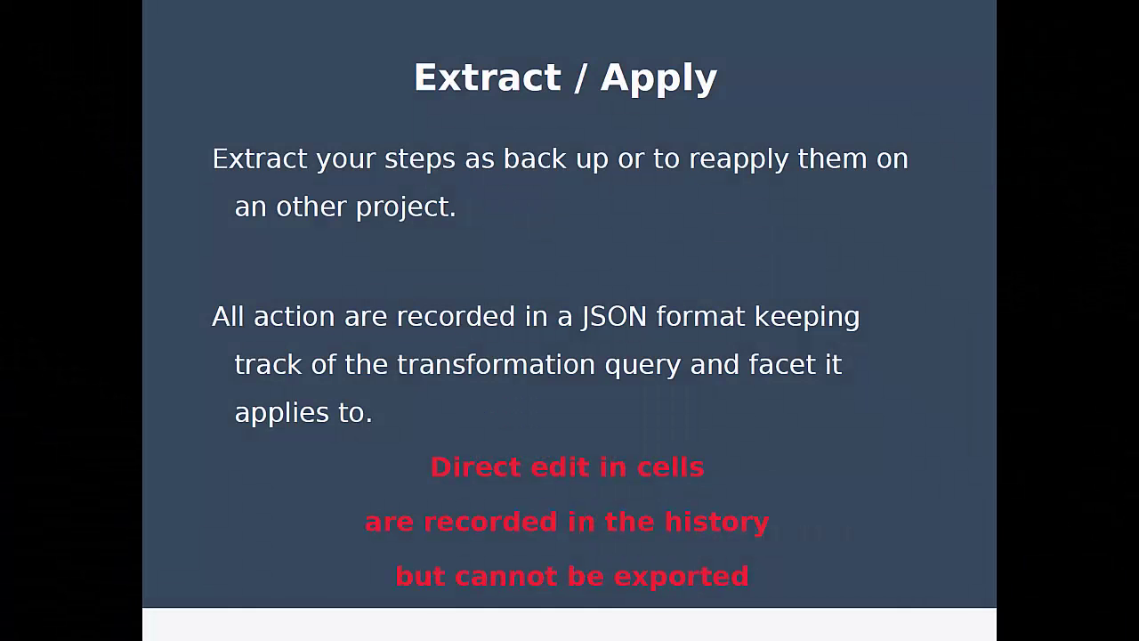
key(Right)
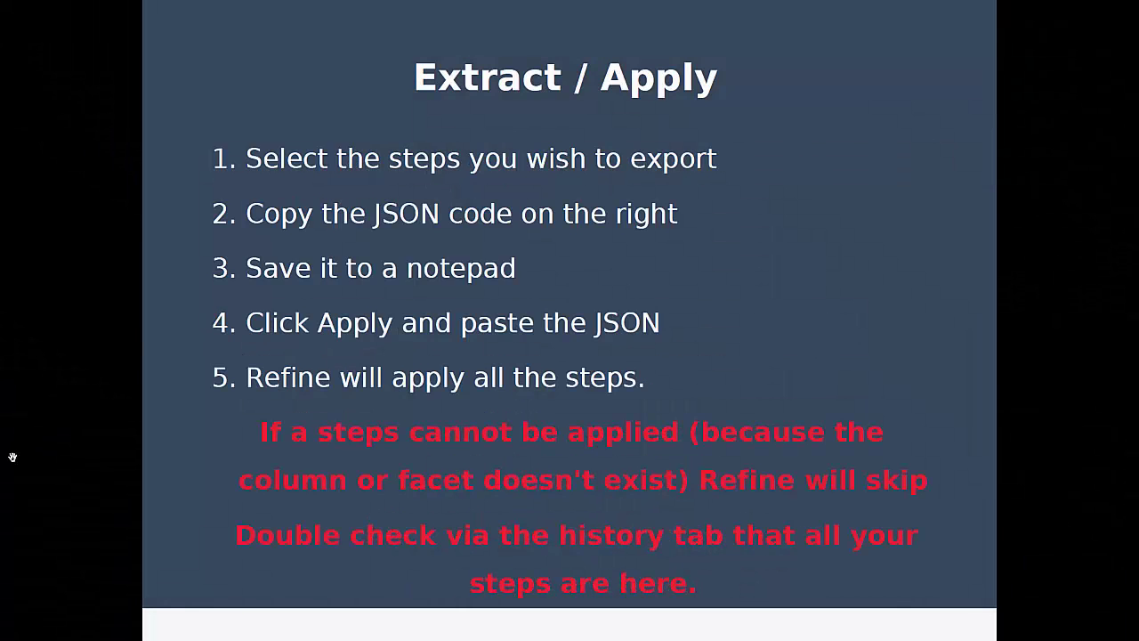